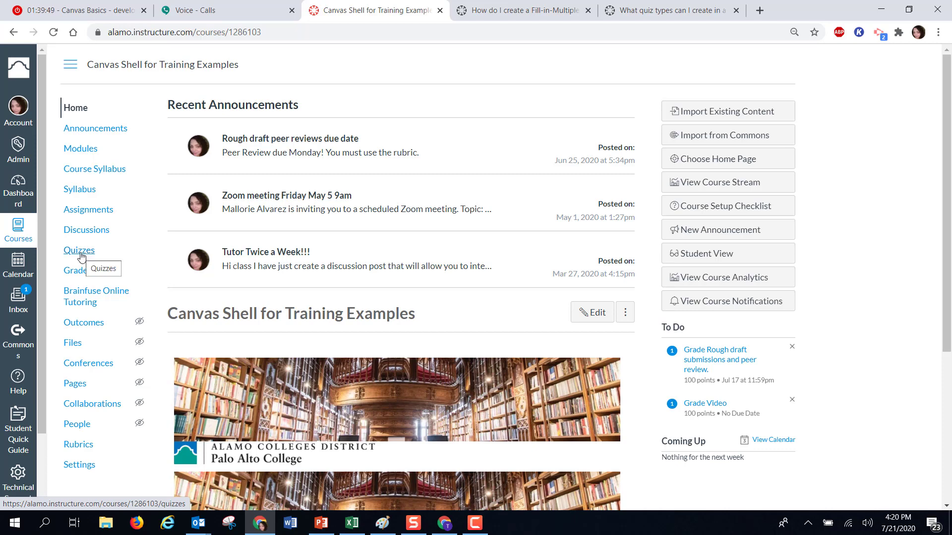
- Open the course's quiz list and create a new quiz
click(81, 253)
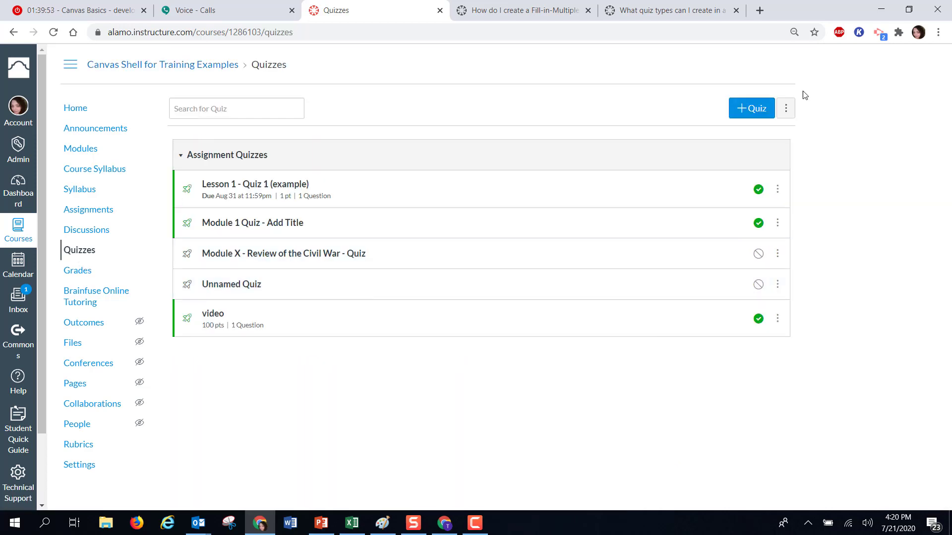
click(750, 109)
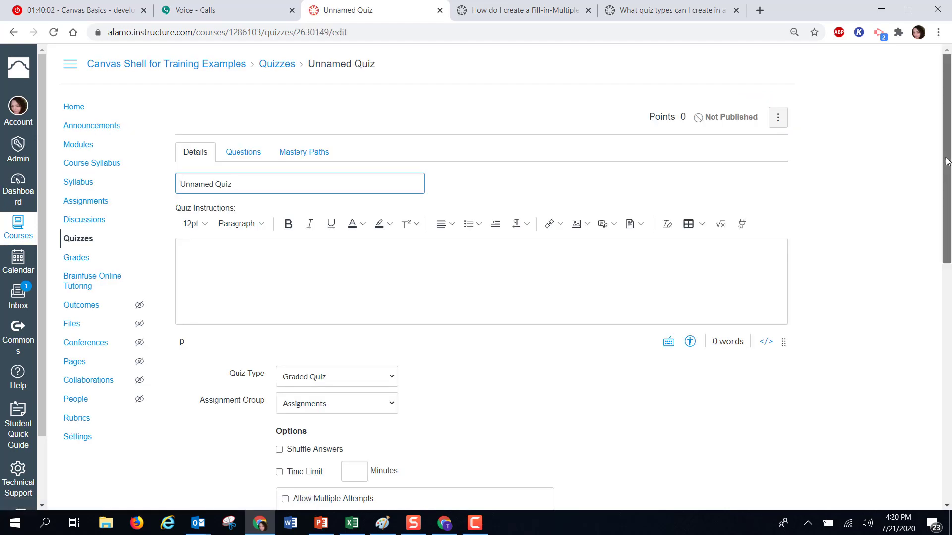
scroll(947, 204, down, 2)
scroll(947, 201, down, 1)
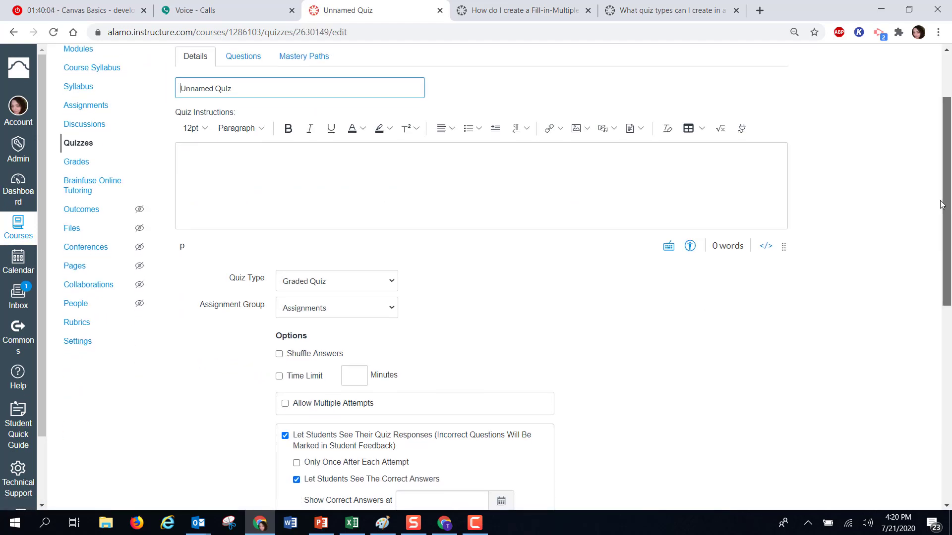
drag(941, 202, 931, 182)
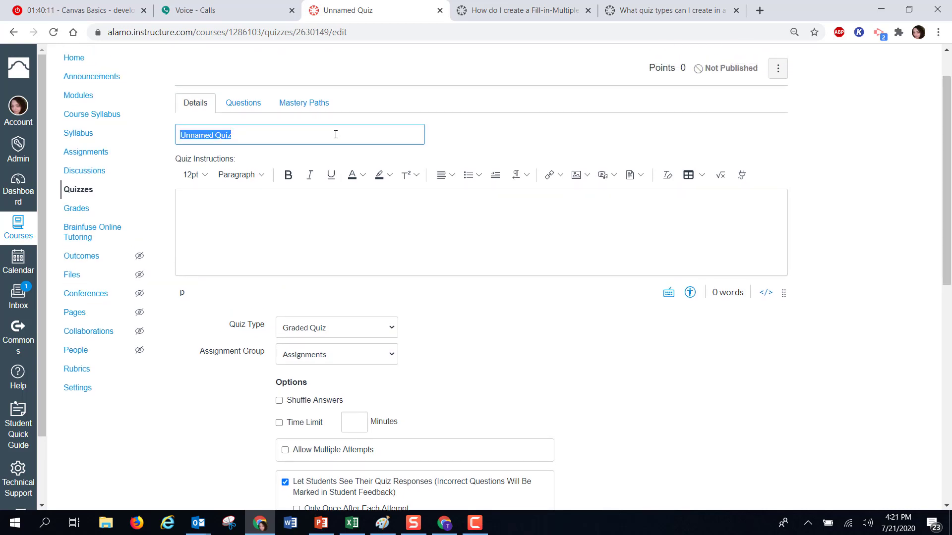
- Examine the new quiz's detail settings: instructions, quiz type choices, time limit, correct-answer visibility, restrictions and assignment dates
click(338, 254)
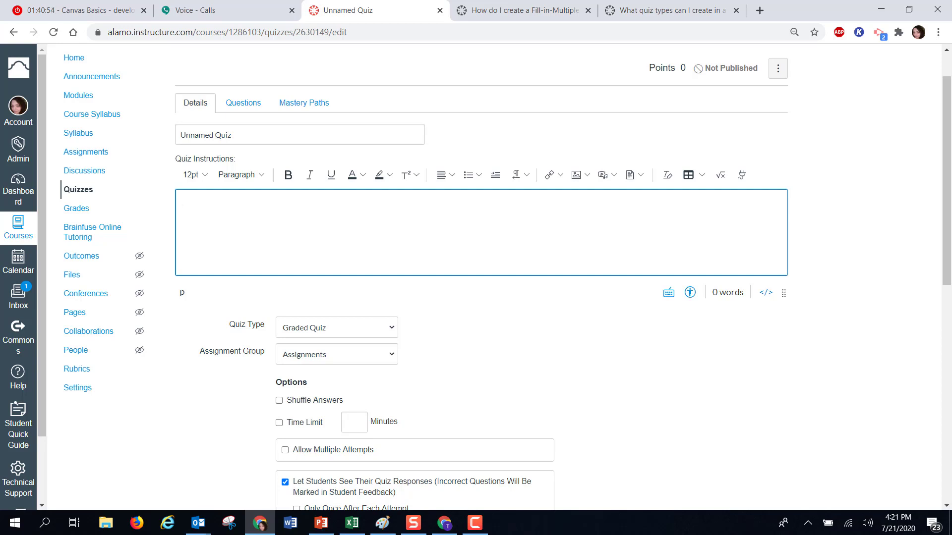
drag(949, 272, 935, 369)
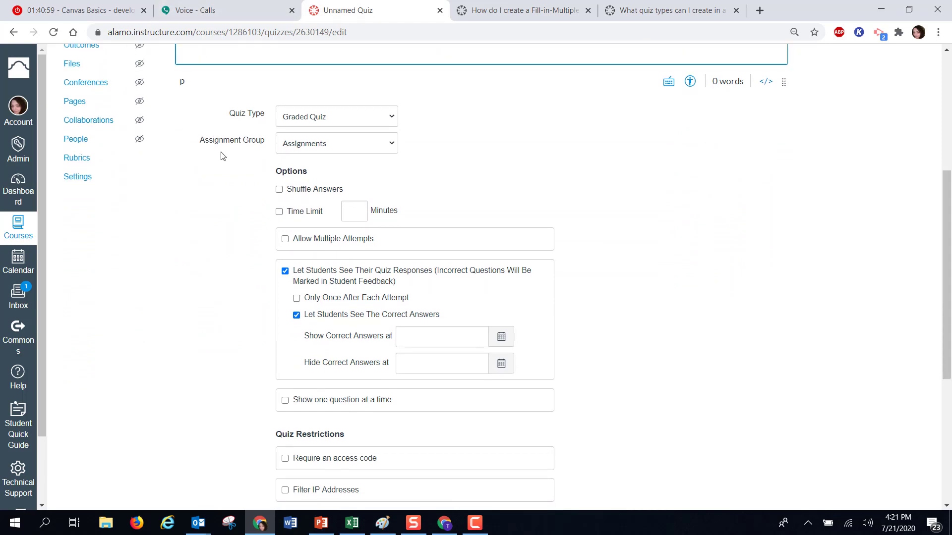
click(361, 119)
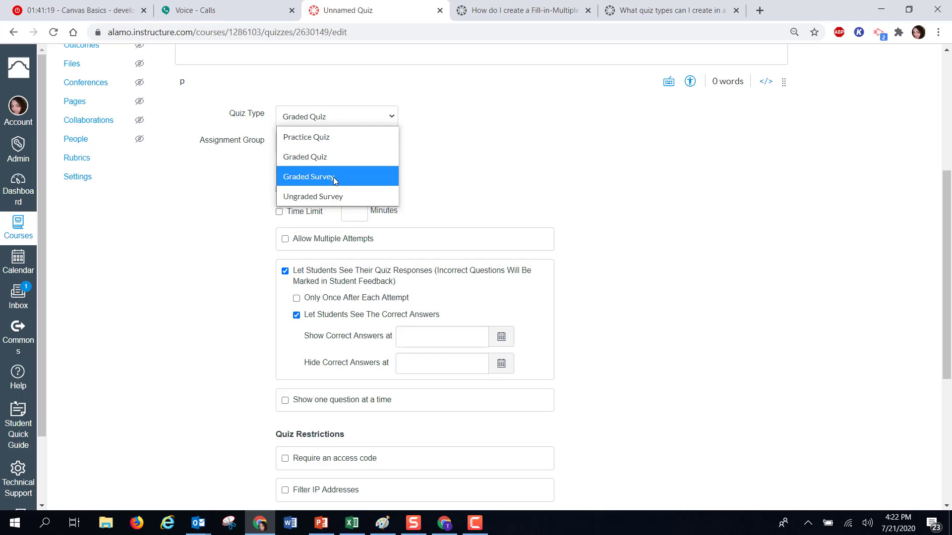
click(267, 191)
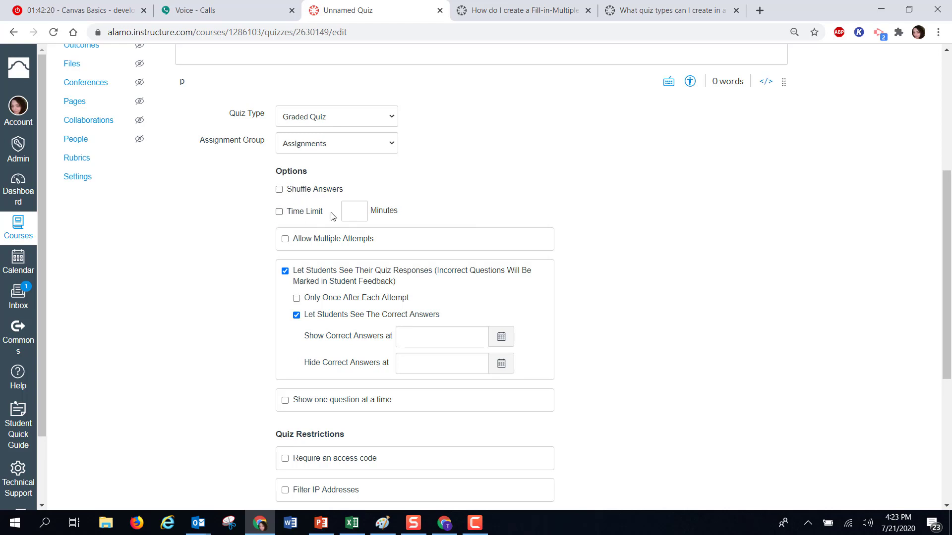
click(353, 211)
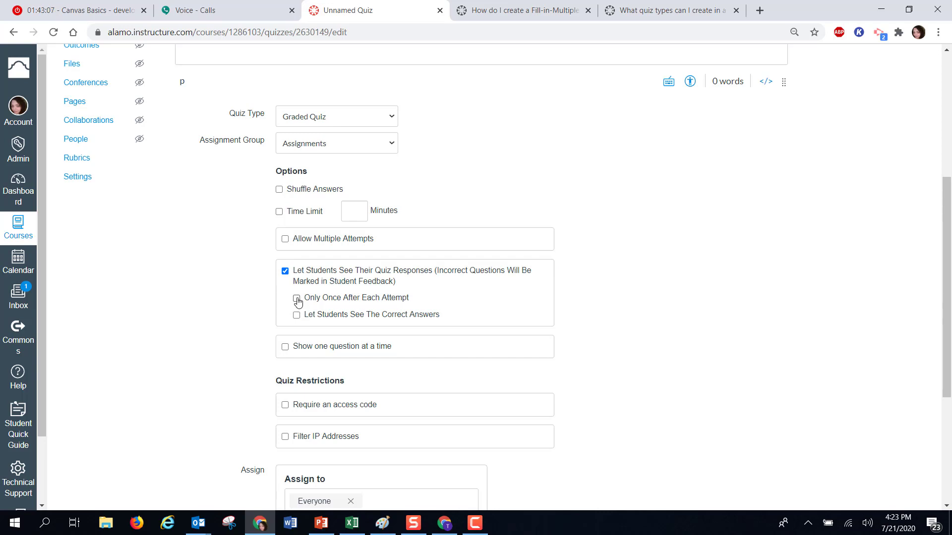
click(296, 316)
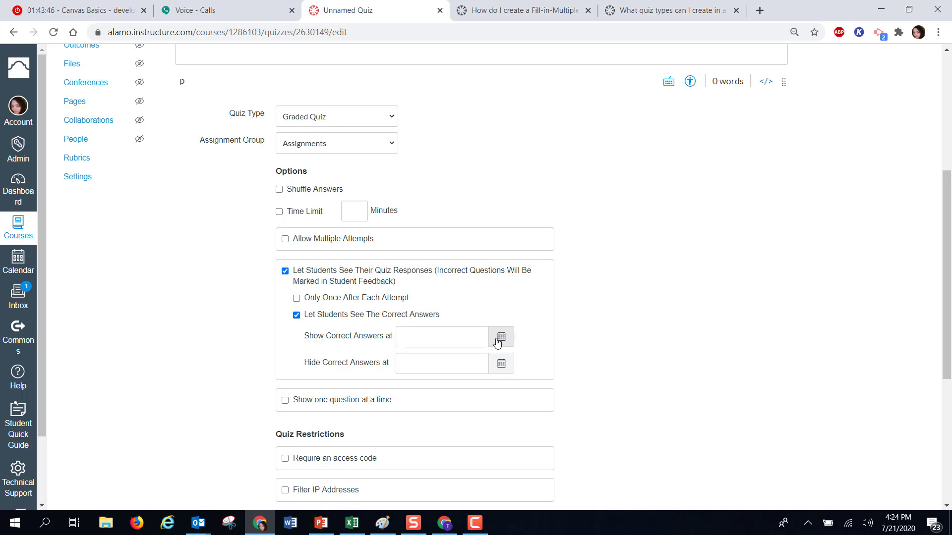
scroll(308, 245, down, 3)
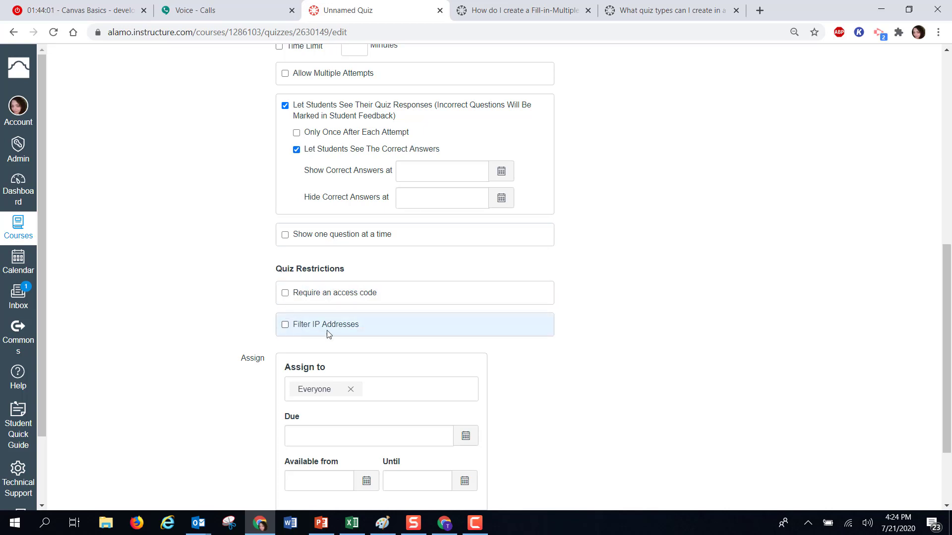
scroll(650, 350, down, 2)
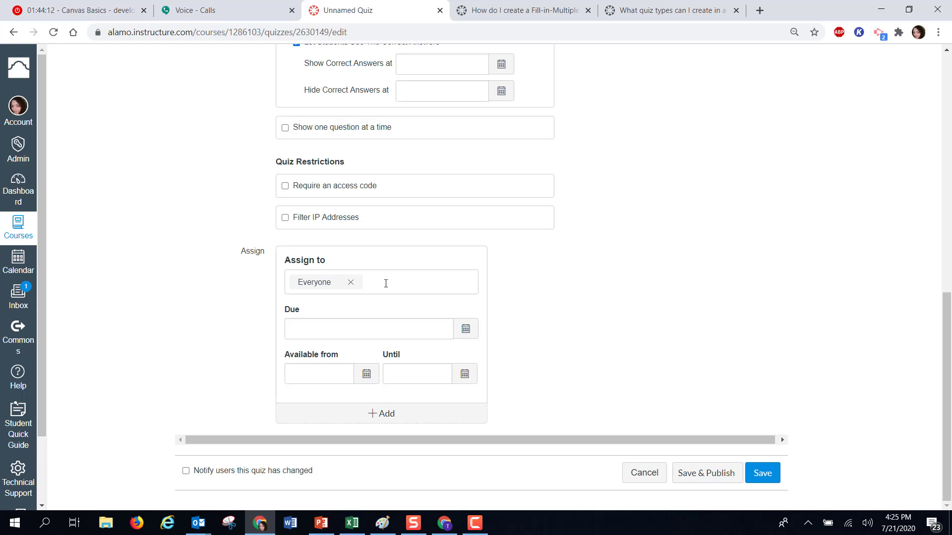
- Add two individual students to the quiz's Assign to field
click(386, 283)
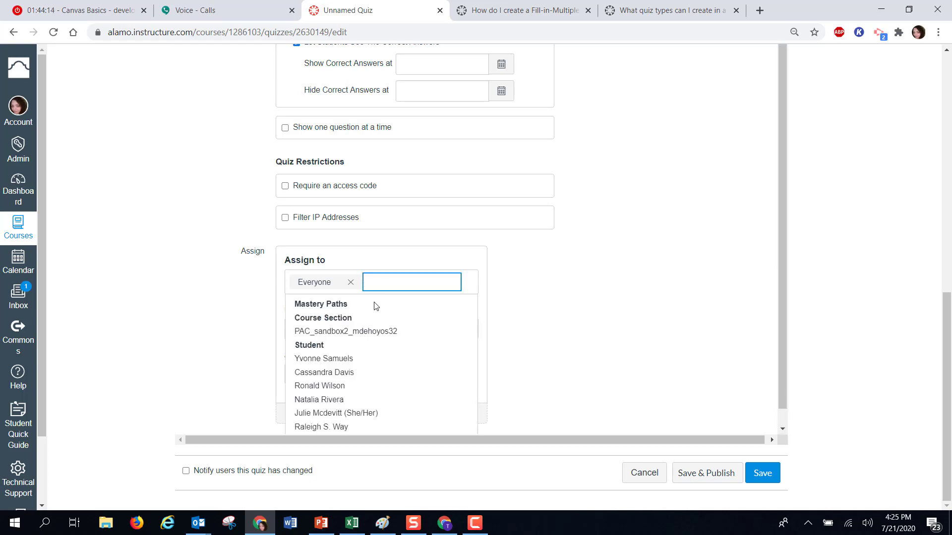
click(349, 385)
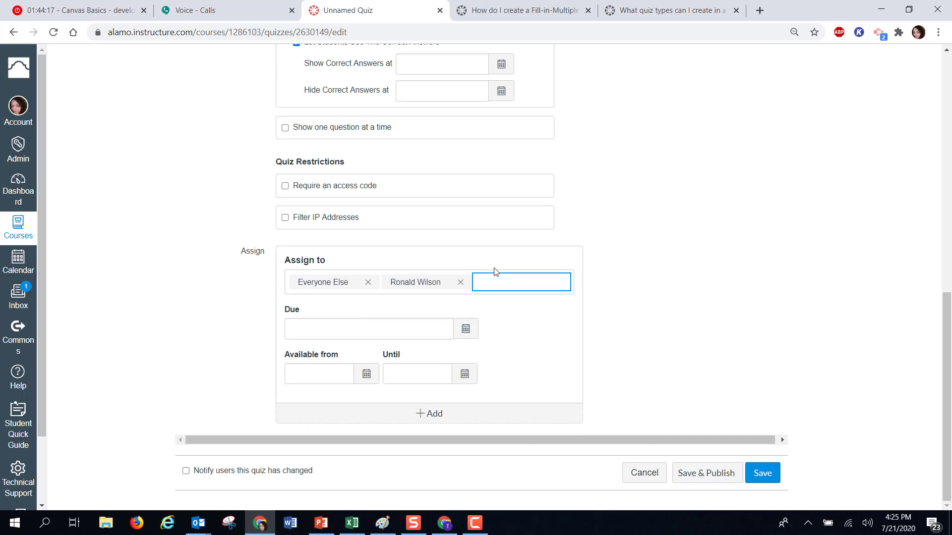
click(498, 281)
click(320, 386)
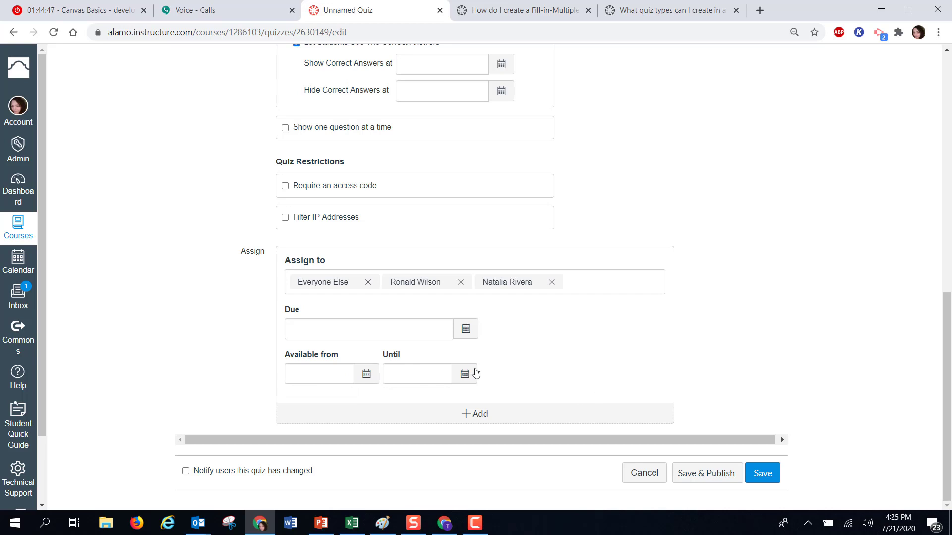
- Go to the quiz's questions and look through the existing course questions that can be added
scroll(472, 372, up, 6)
scroll(472, 372, up, 4)
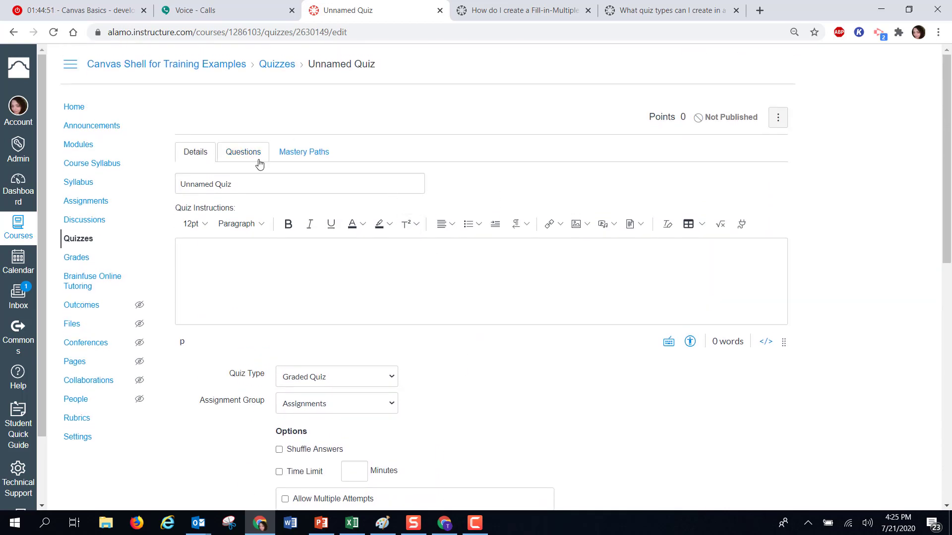
click(252, 152)
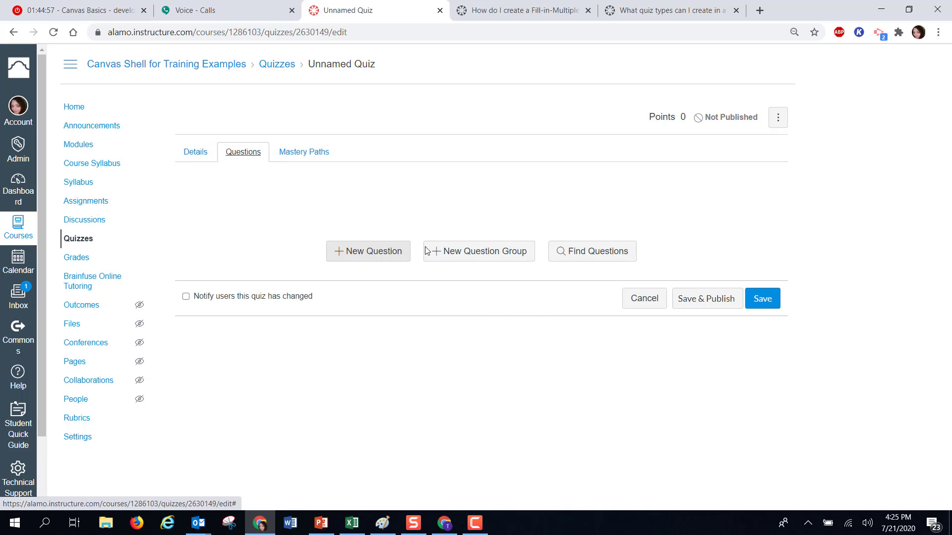
click(595, 251)
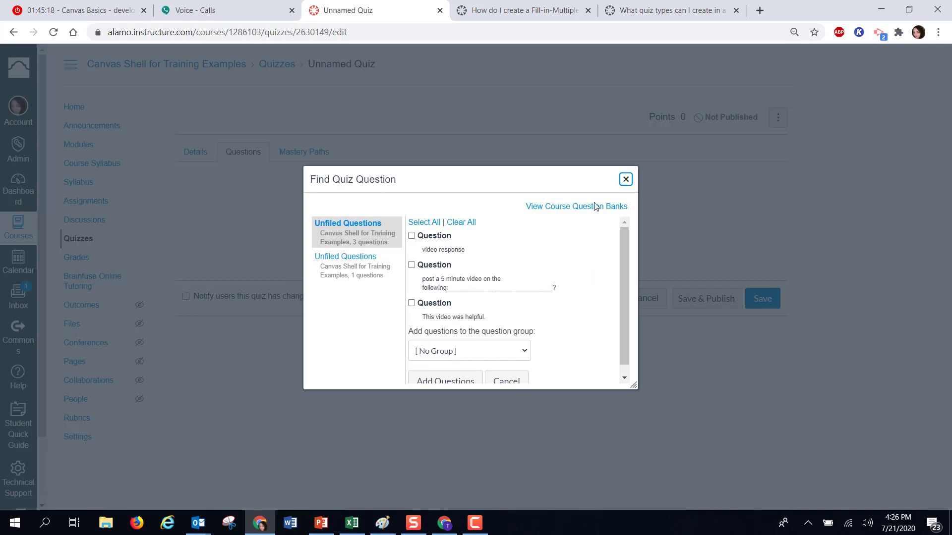
click(626, 179)
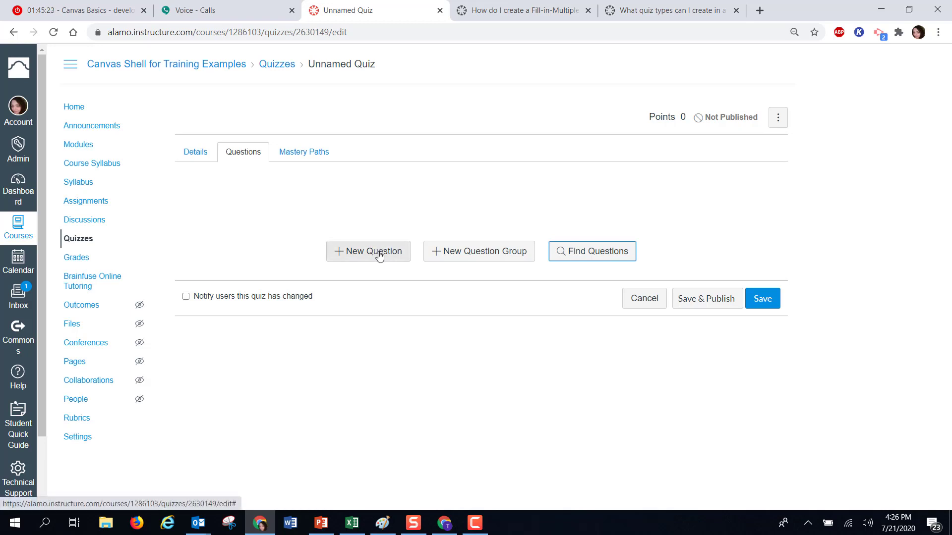
- Add a new True/False question and mark False as the correct answer
click(379, 255)
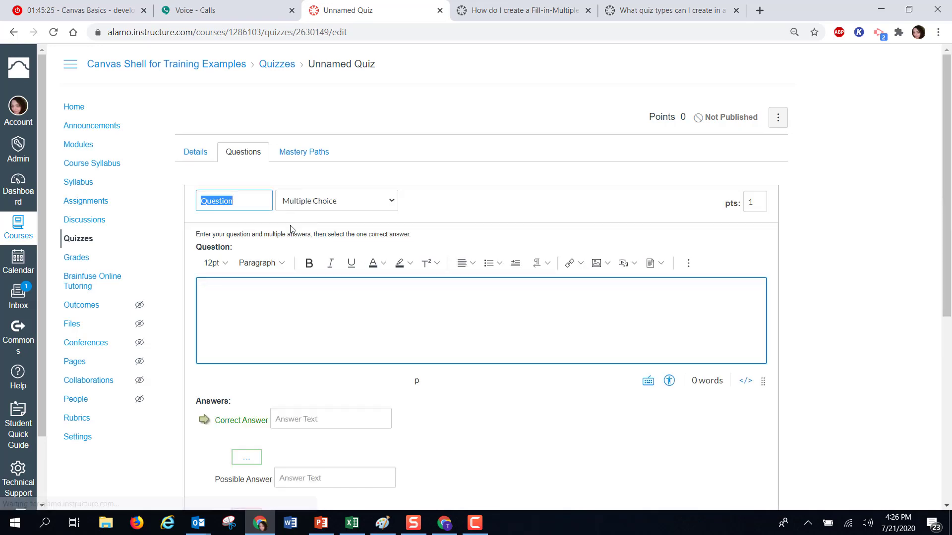
click(367, 201)
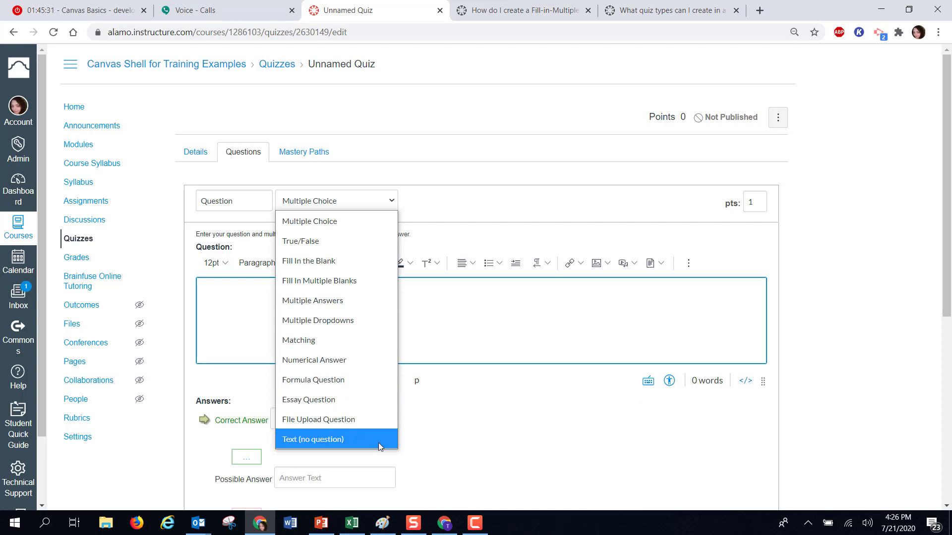
click(338, 246)
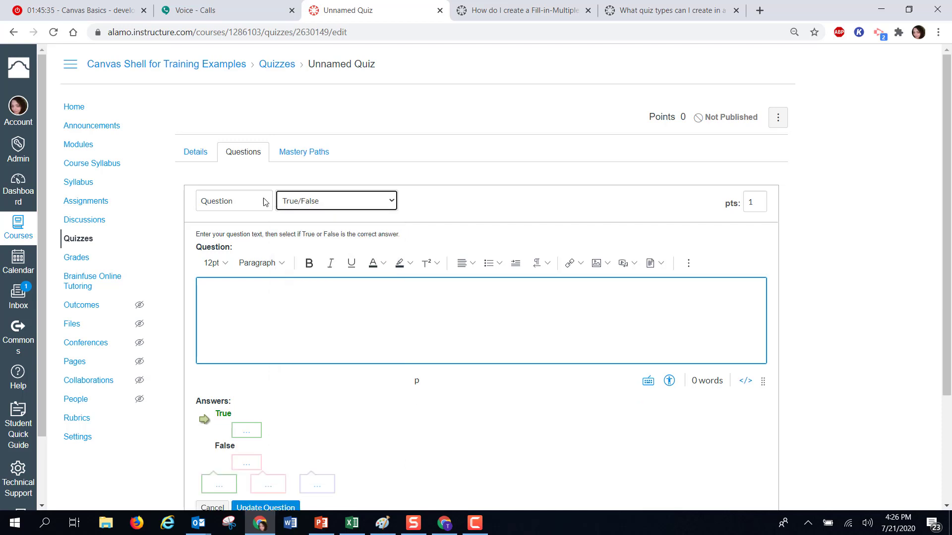
click(243, 319)
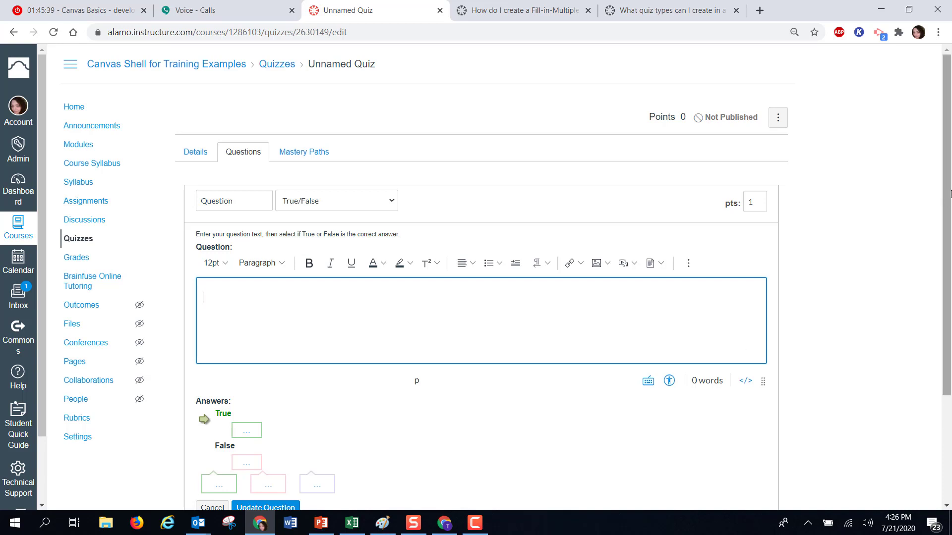
drag(946, 204, 947, 310)
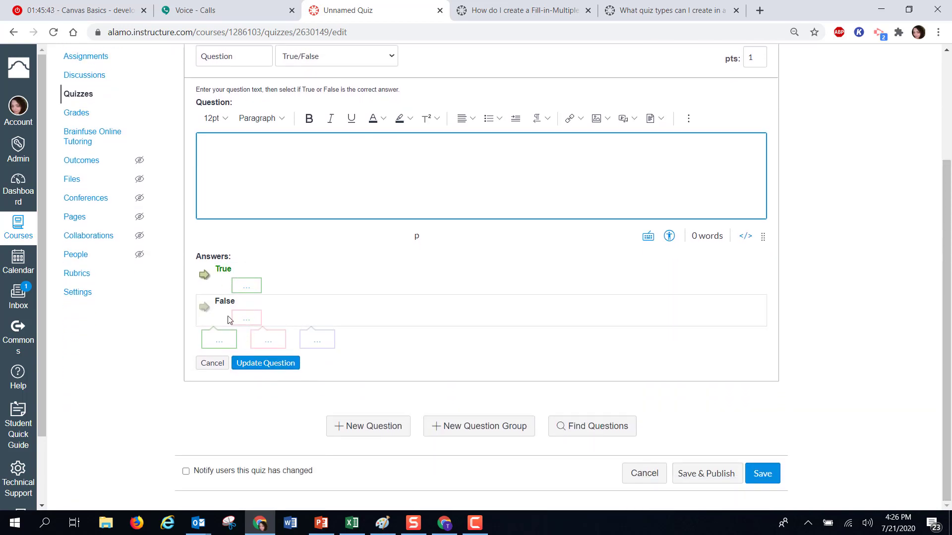
click(207, 308)
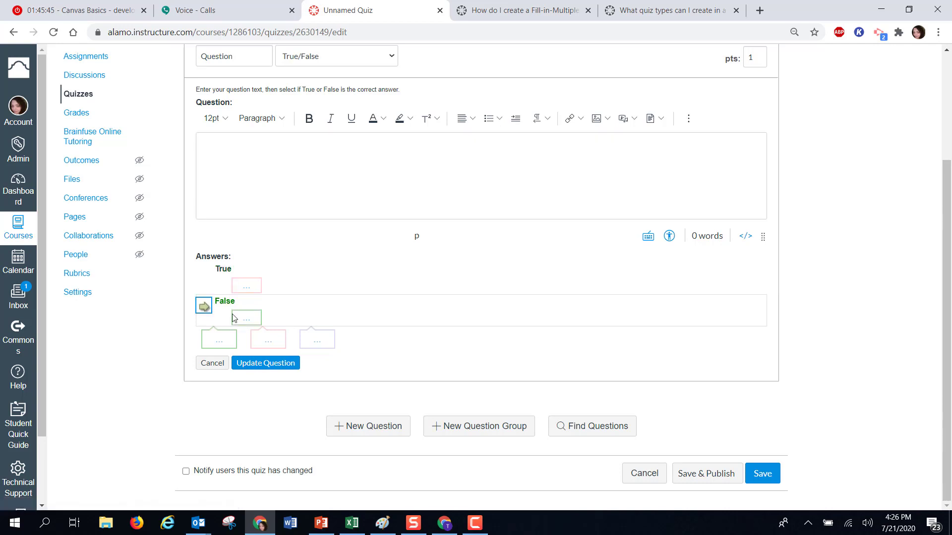
- Open the answer comment fields for both the True and False answers
click(246, 286)
click(298, 358)
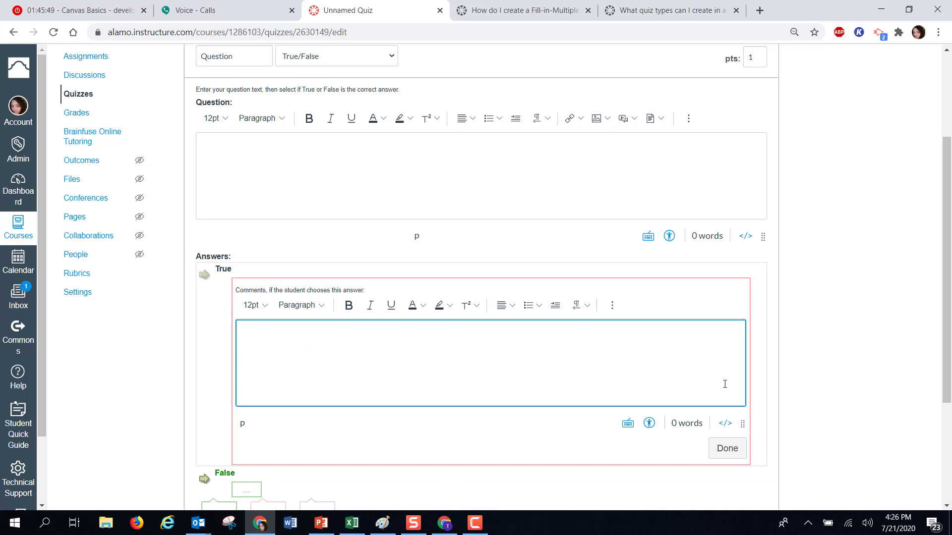
scroll(472, 340, down, 4)
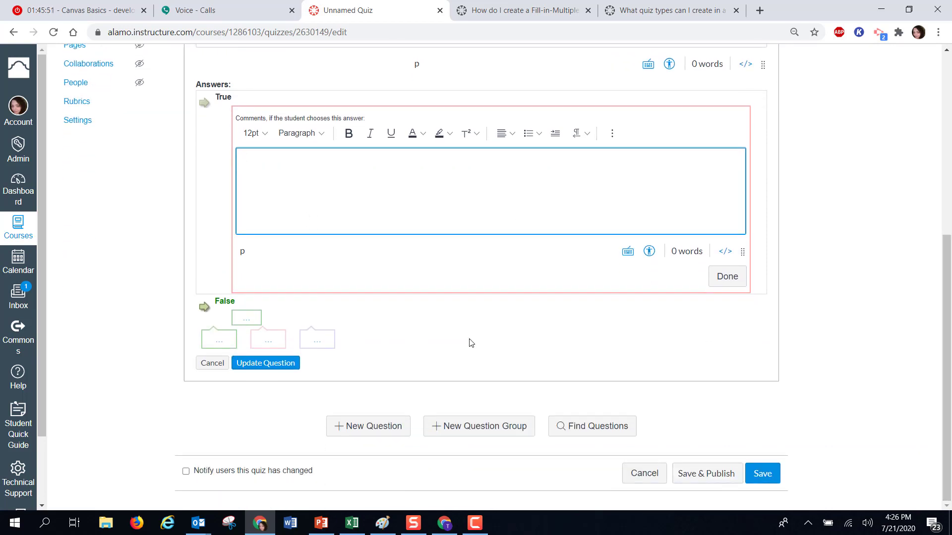
click(246, 318)
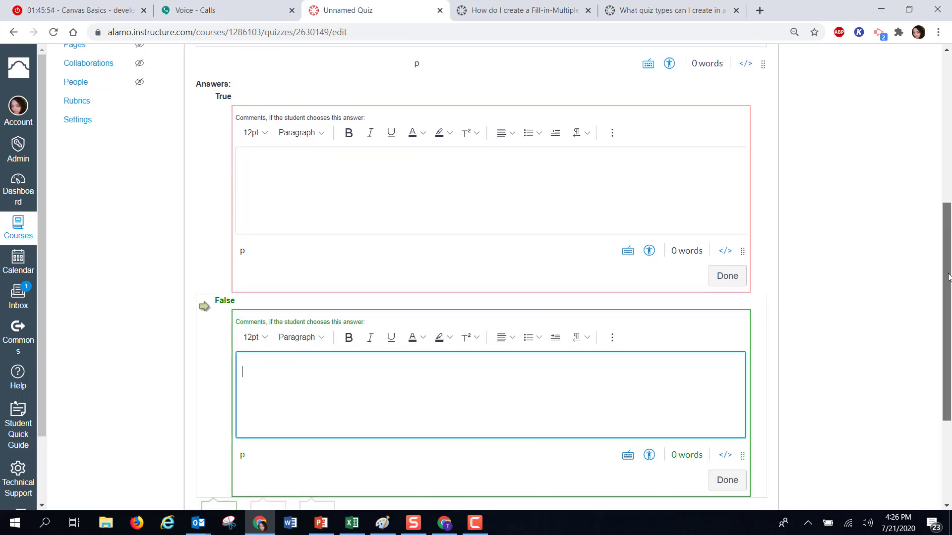
scroll(950, 345, down, 3)
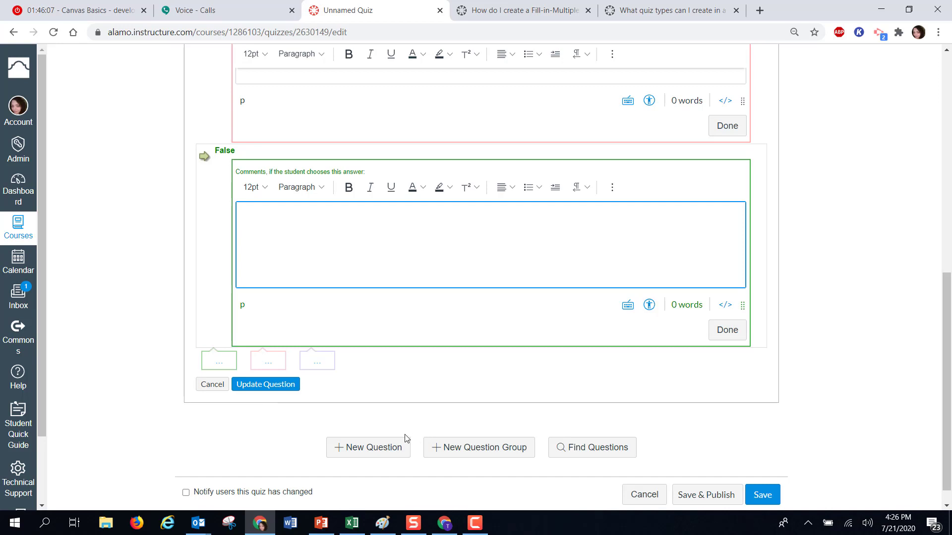
- Add a second question to the quiz and set its type to Multiple Answers
click(349, 447)
click(347, 316)
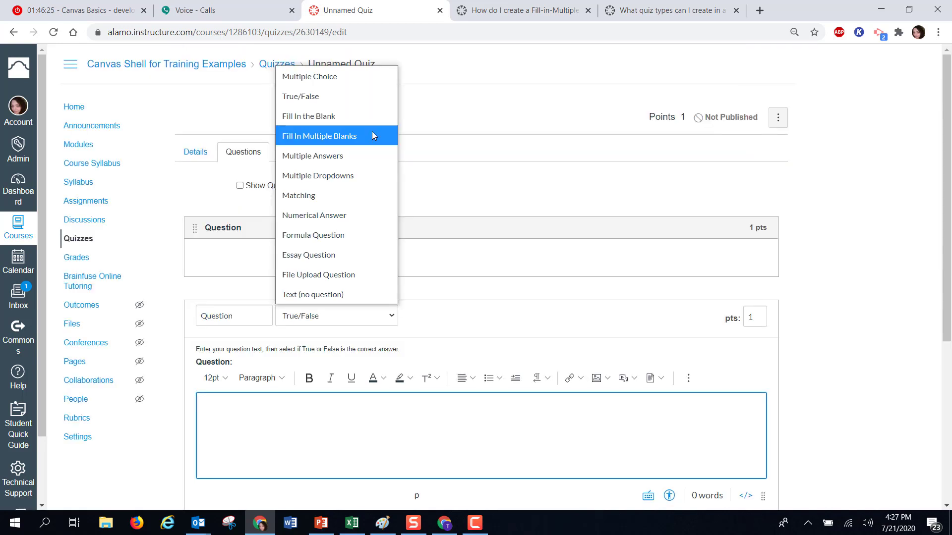
click(361, 156)
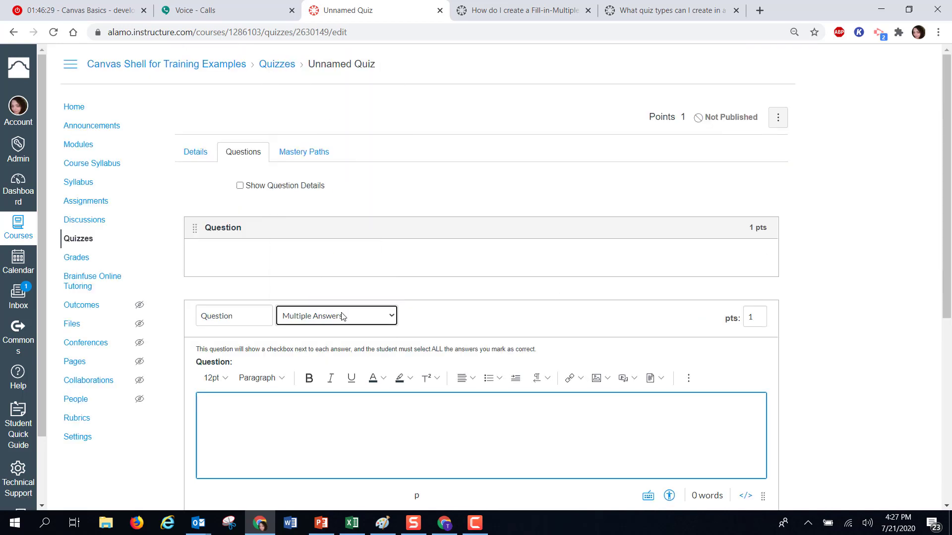
click(423, 448)
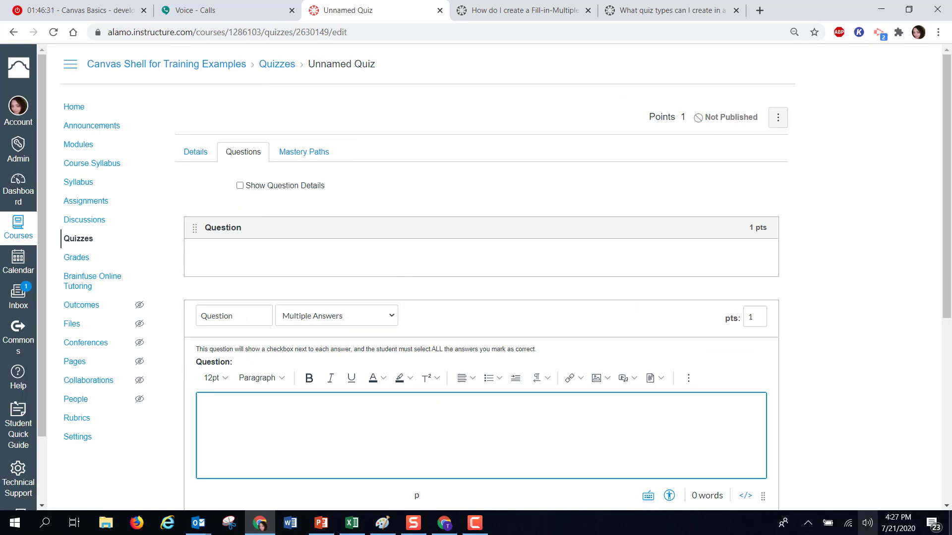
click(752, 315)
scroll(947, 295, down, 1)
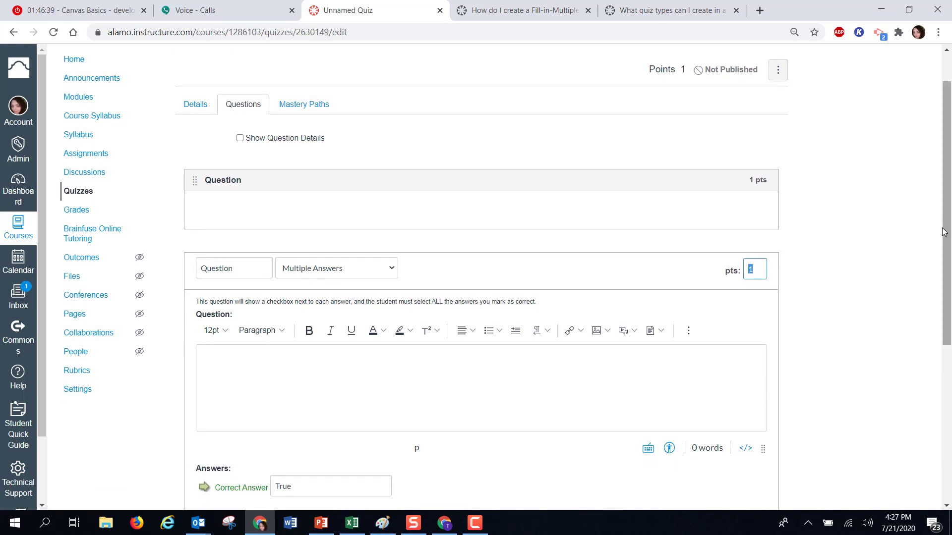
drag(944, 232, 938, 426)
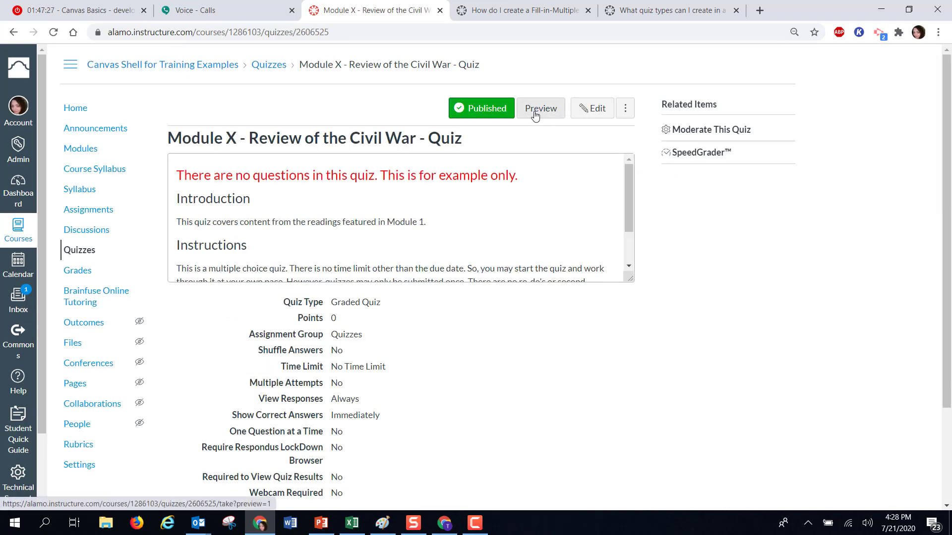
- Preview the published Module X - Review of the Civil War quiz and look over its instructions and settings
click(535, 115)
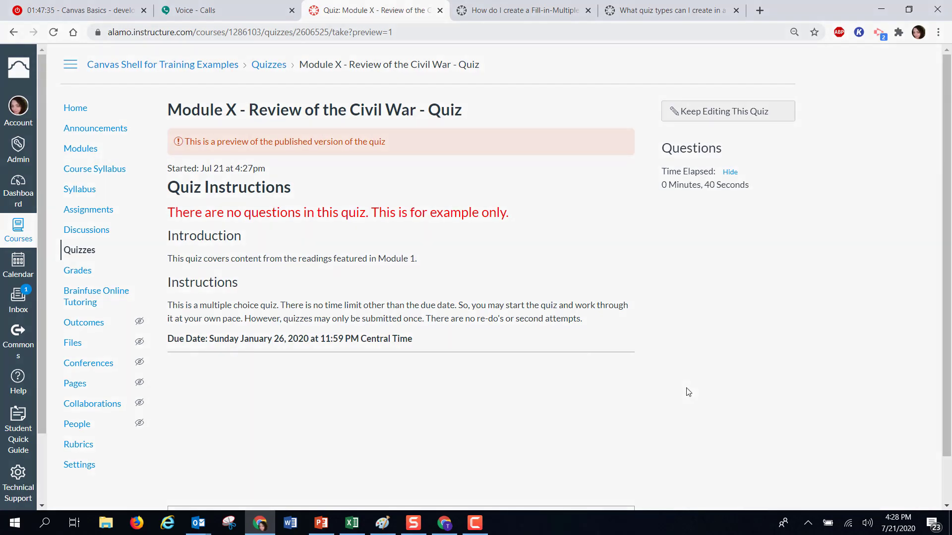
scroll(427, 285, down, 1)
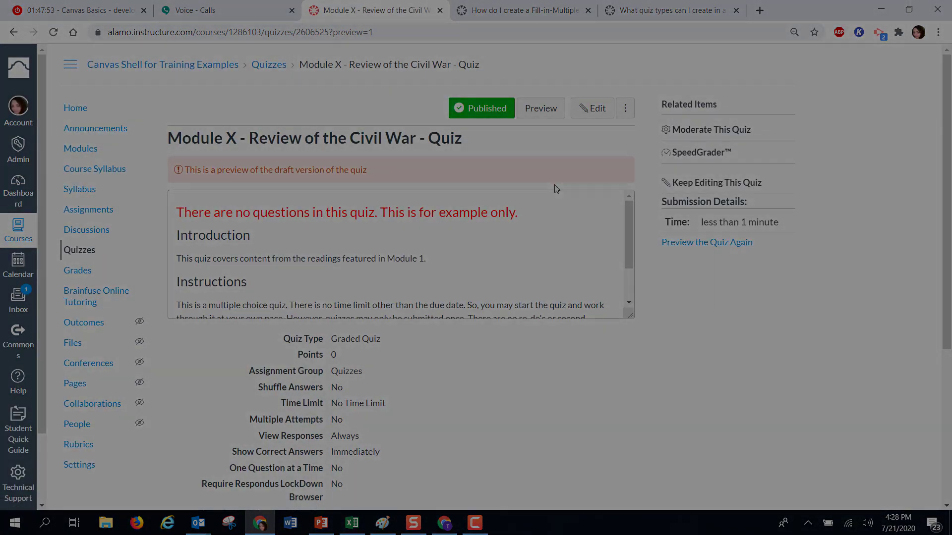
scroll(439, 209, down, 5)
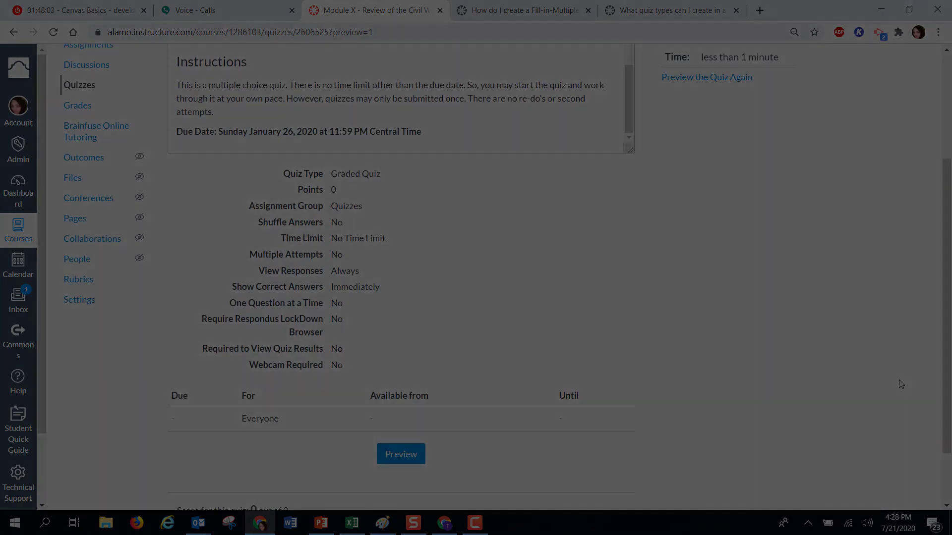